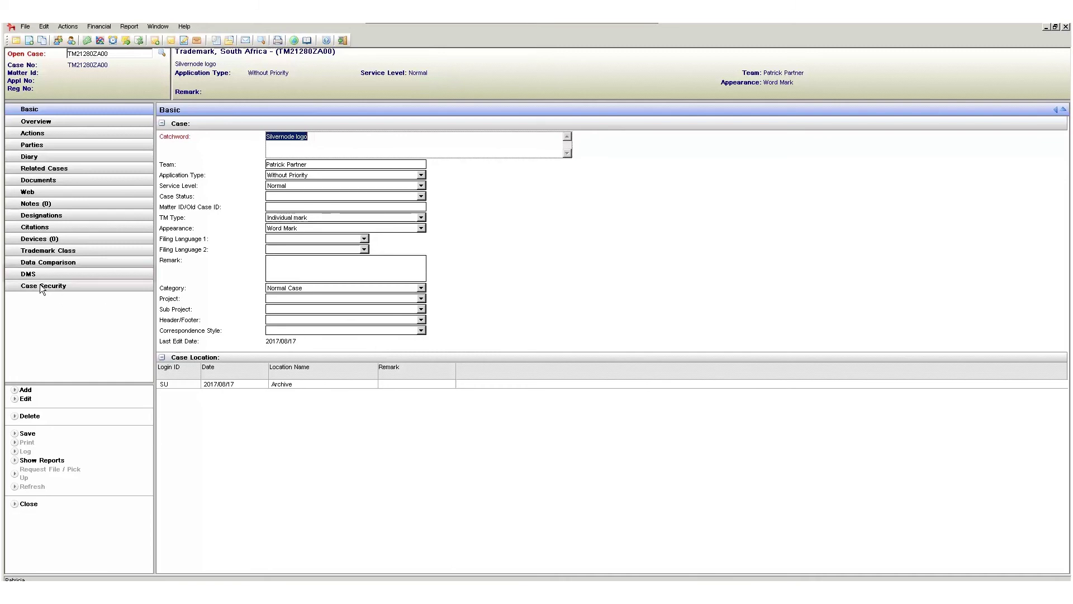
# Open the case's DMS browser and show its four documents grouped by category.
pyautogui.click(93, 275)
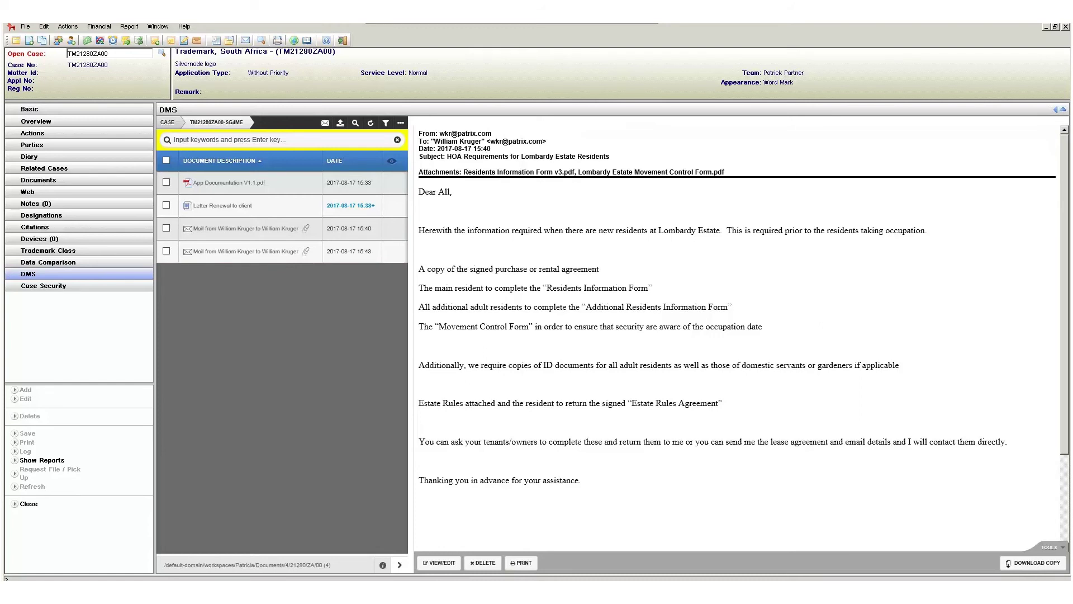
pyautogui.click(68, 181)
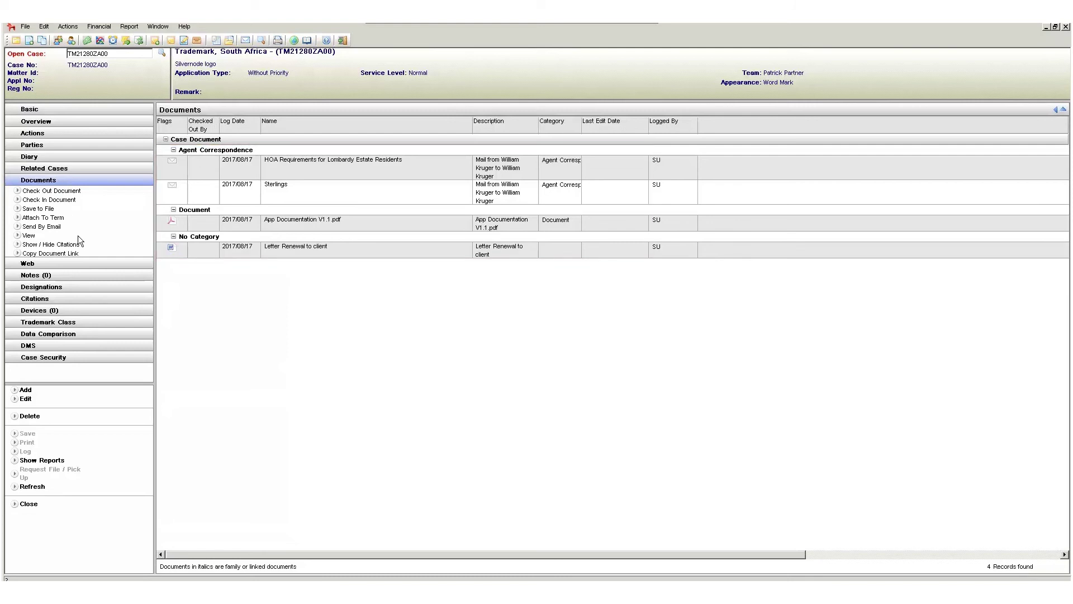
pyautogui.click(67, 344)
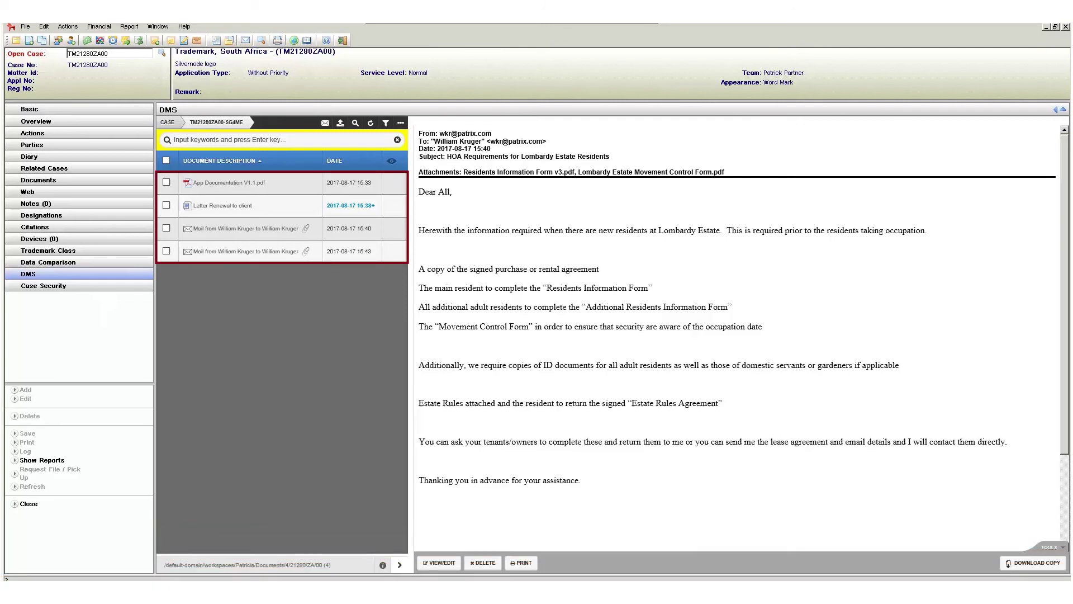
pyautogui.click(314, 183)
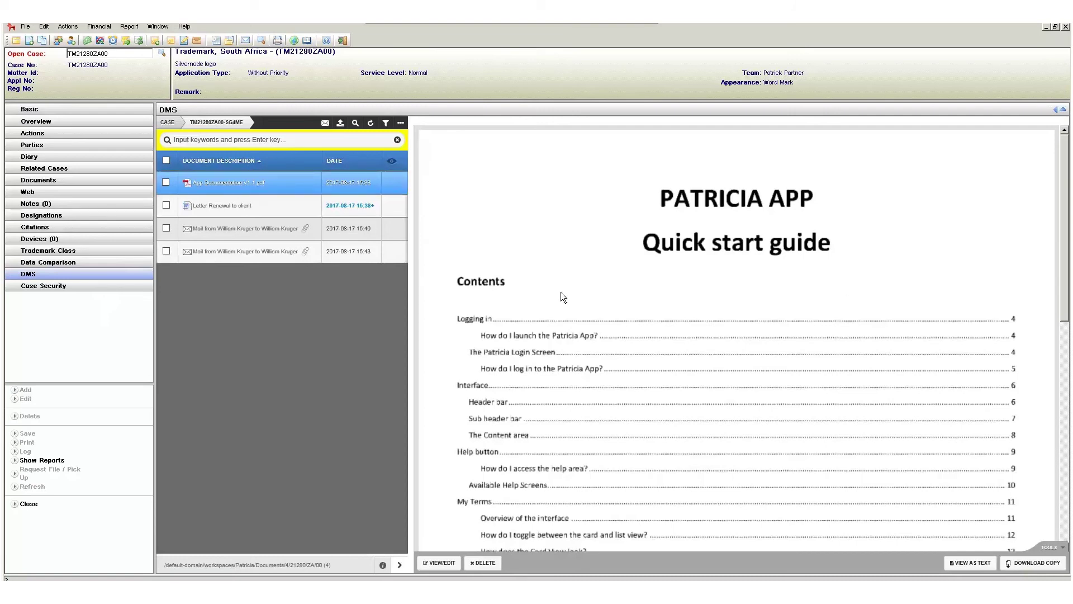
# Sort the case documents by date and bring up the column chooser.
pyautogui.click(335, 161)
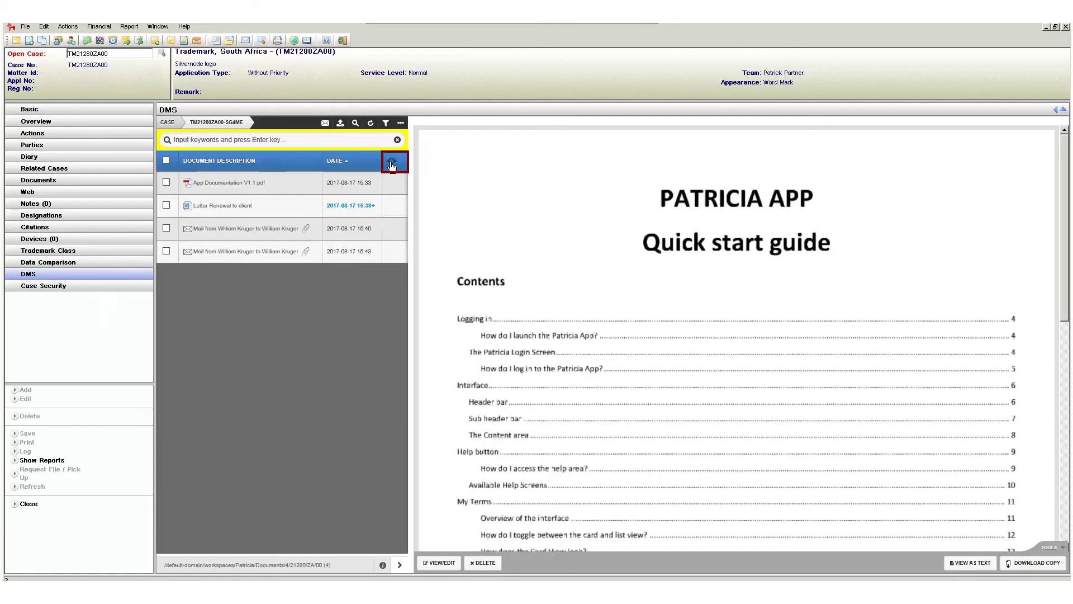
pyautogui.click(392, 165)
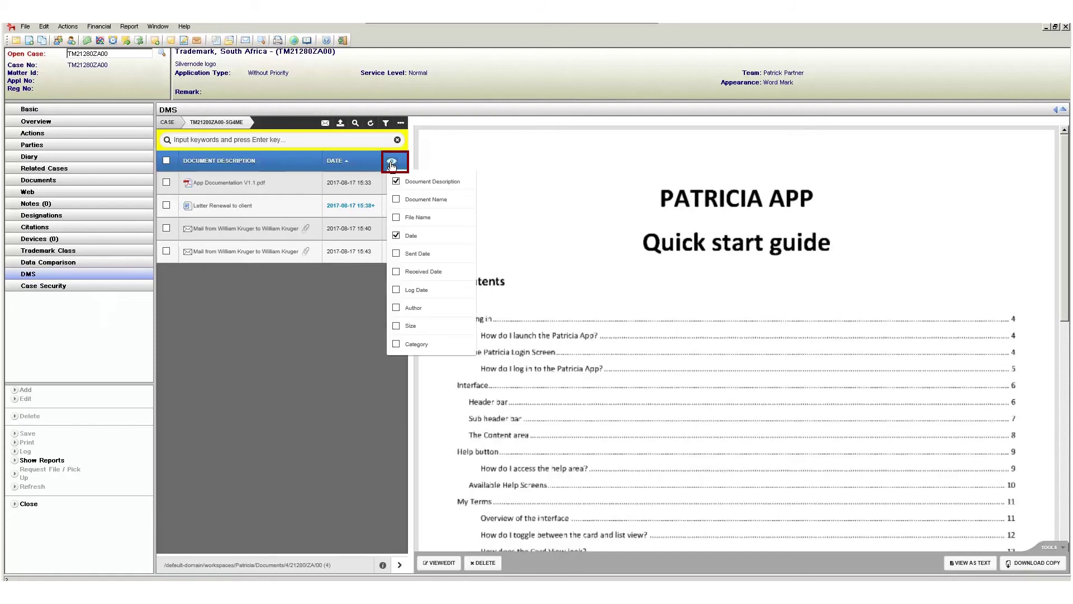
# Add the Log Date column to the list and preview the Letter Renewal to client.
pyautogui.click(396, 291)
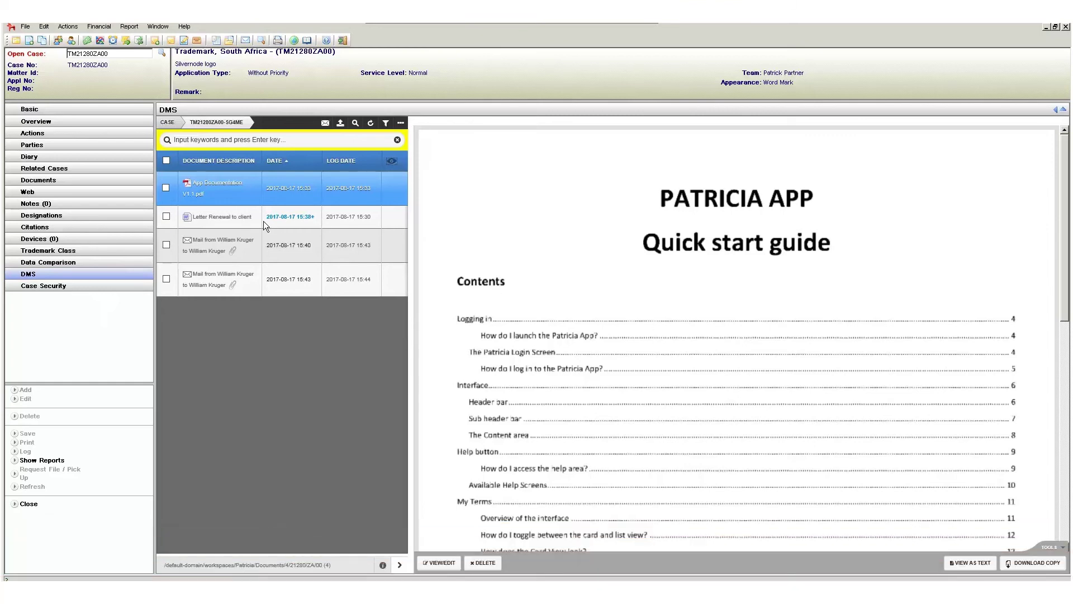
pyautogui.click(264, 220)
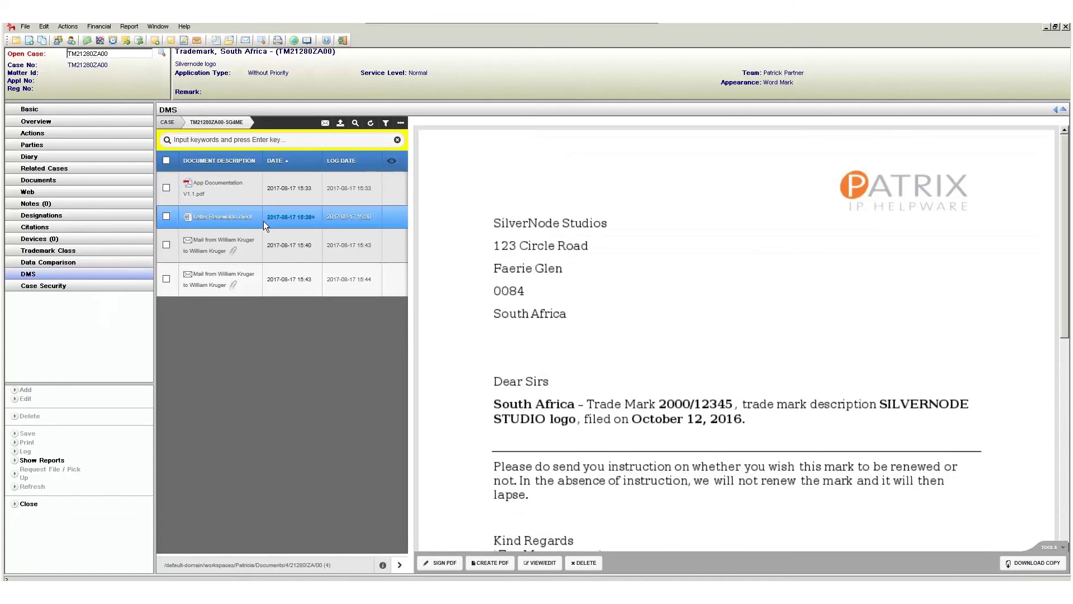
# Browse the letter and email previews, then expand the 15:40 HOA Requirements email's two PDF attachments.
pyautogui.press('Down')
pyautogui.press('Down')
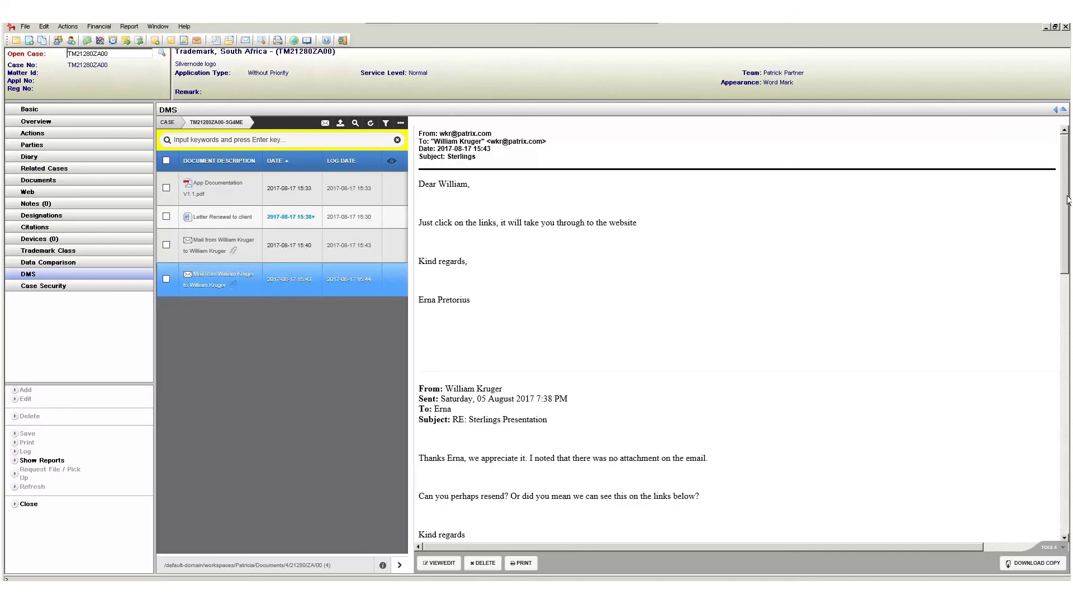
pyautogui.moveTo(1066, 198)
pyautogui.mouseDown()
pyautogui.moveTo(1067, 488)
pyautogui.moveTo(1062, 209)
pyautogui.mouseUp()
pyautogui.click(218, 217)
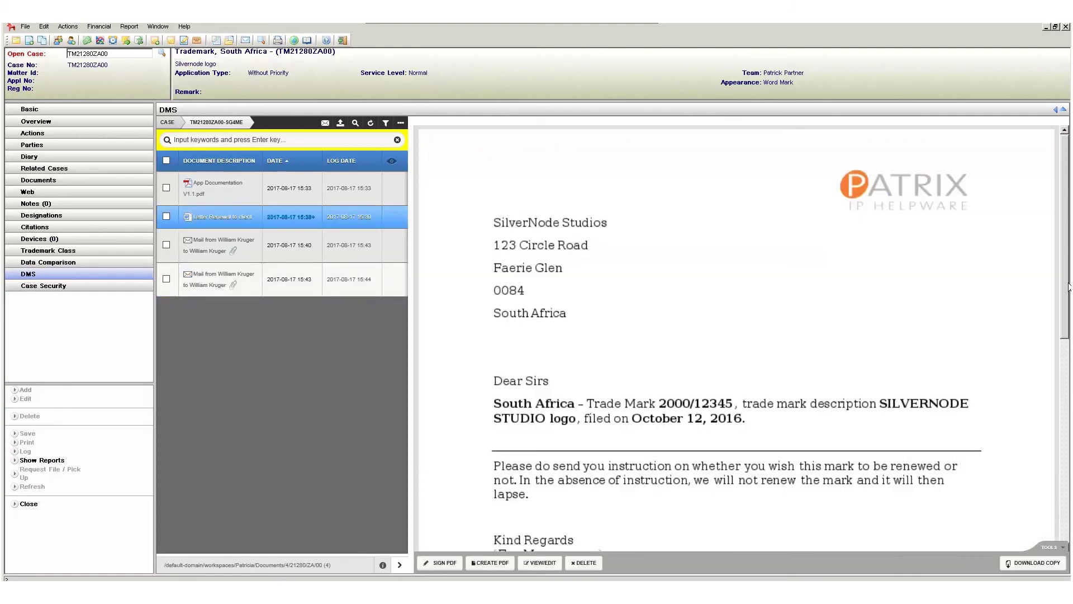
pyautogui.moveTo(1068, 286); pyautogui.dragTo(1065, 422)
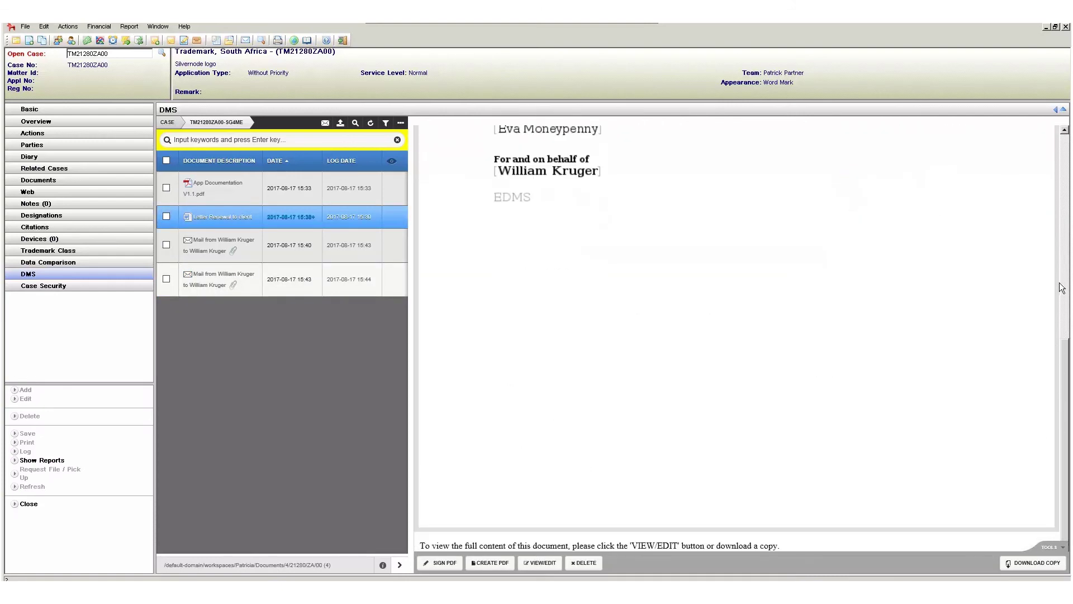
pyautogui.scroll(10, 1062, 288)
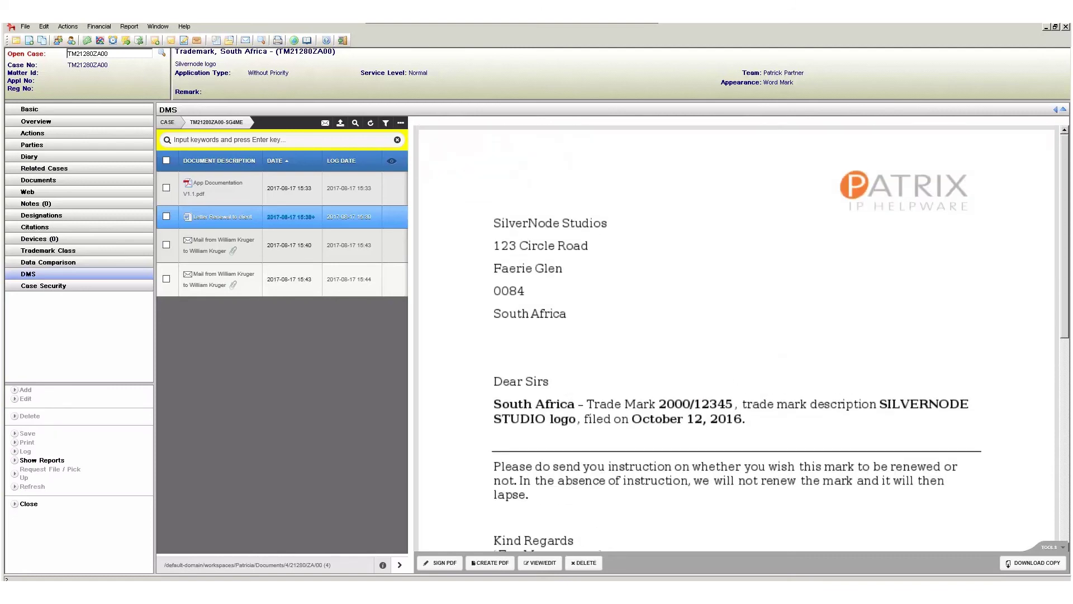
pyautogui.click(286, 250)
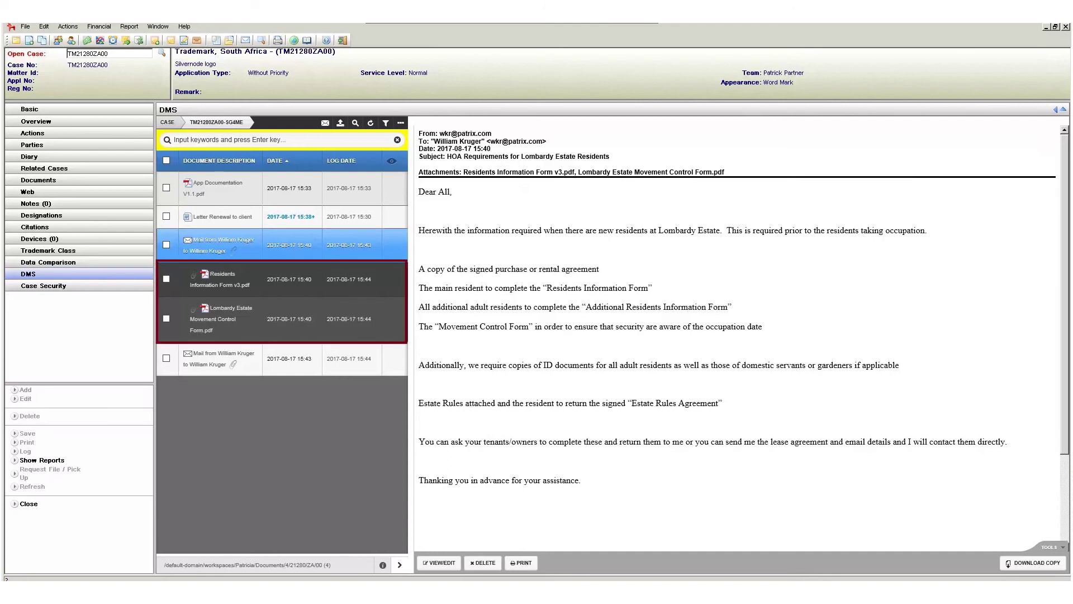
# Preview the Residents Information Form v3.pdf attachment, then widen the document list.
pyautogui.click(229, 295)
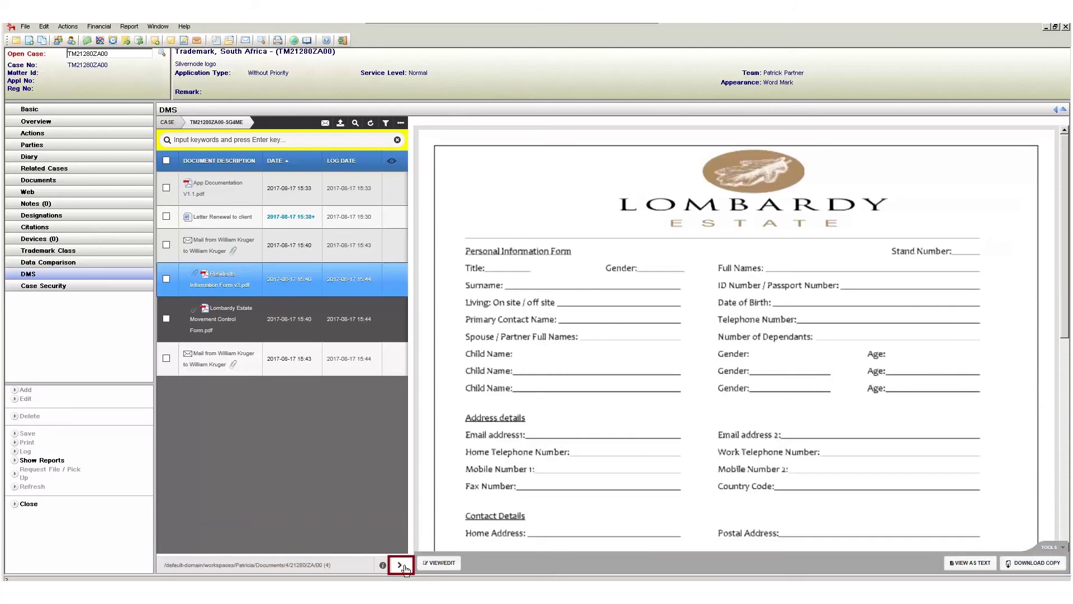
pyautogui.click(404, 566)
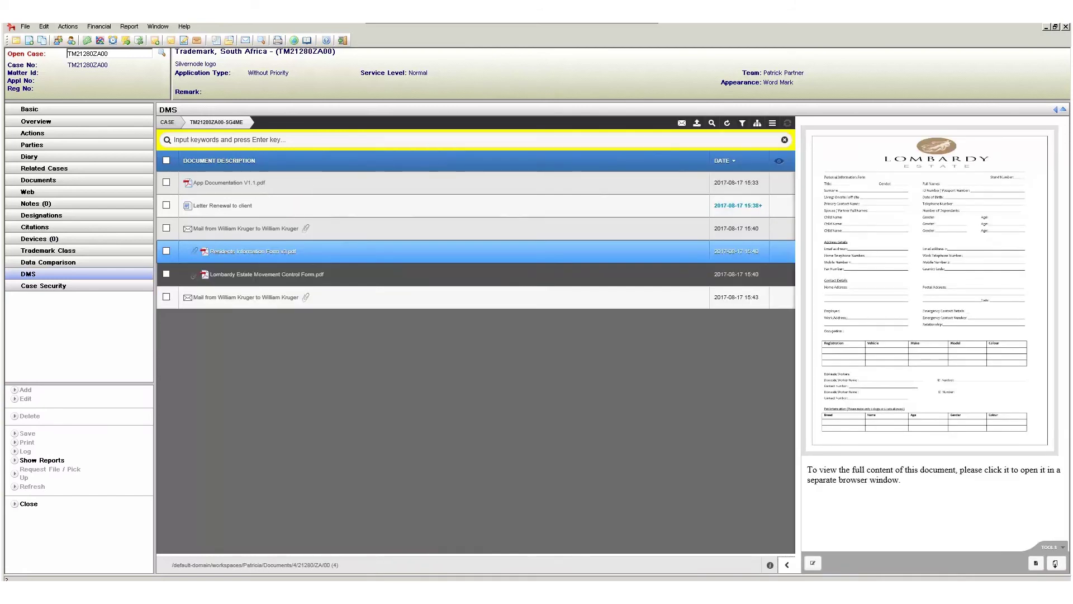
# Check the wide list's columns, collapse it beside the large form preview, and show version info.
pyautogui.click(780, 162)
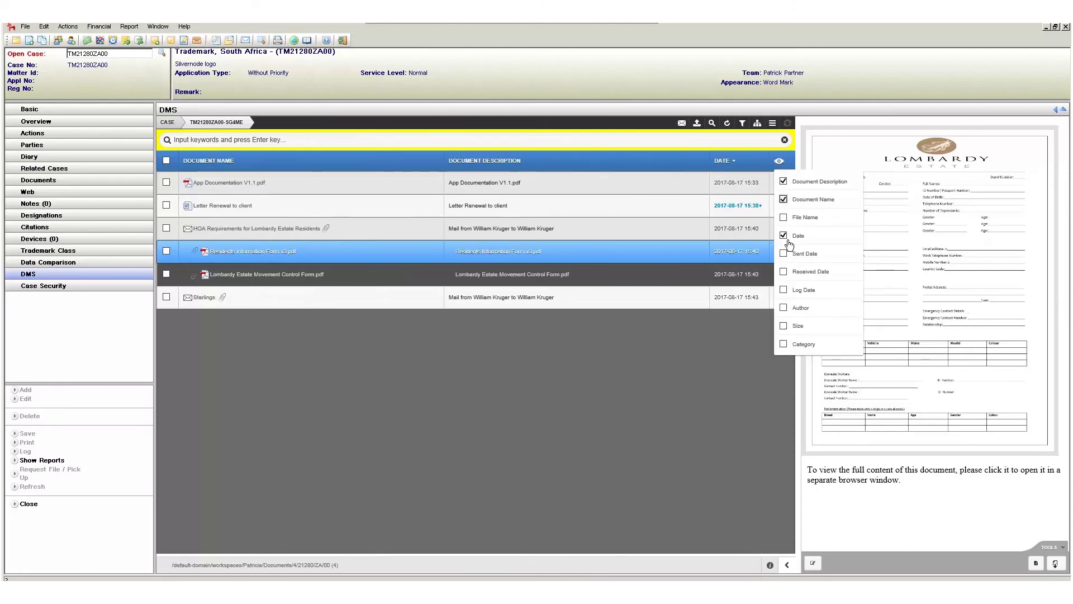
pyautogui.click(788, 566)
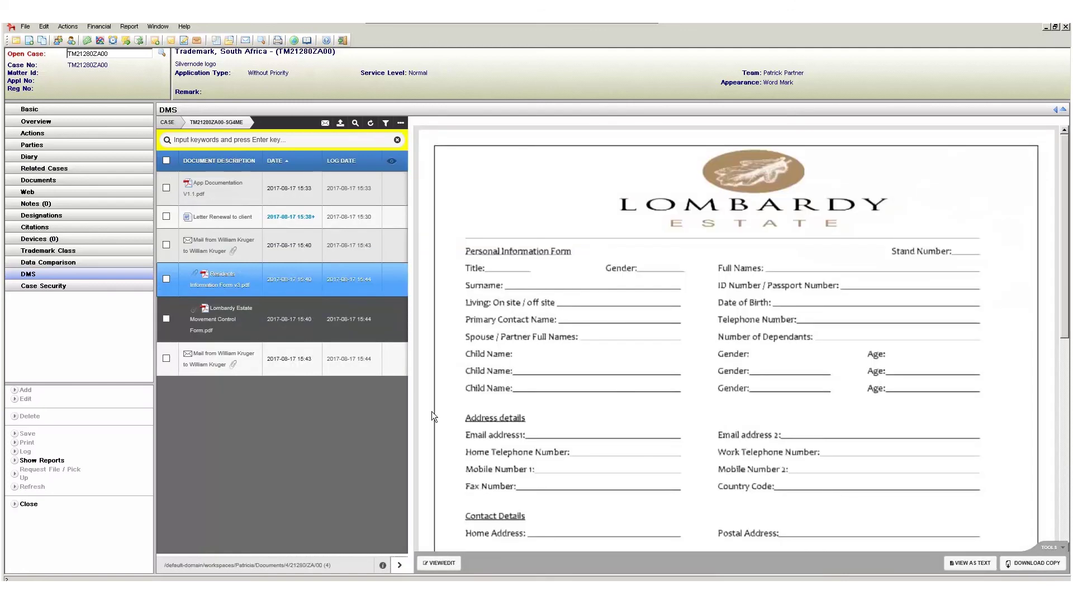
pyautogui.click(382, 565)
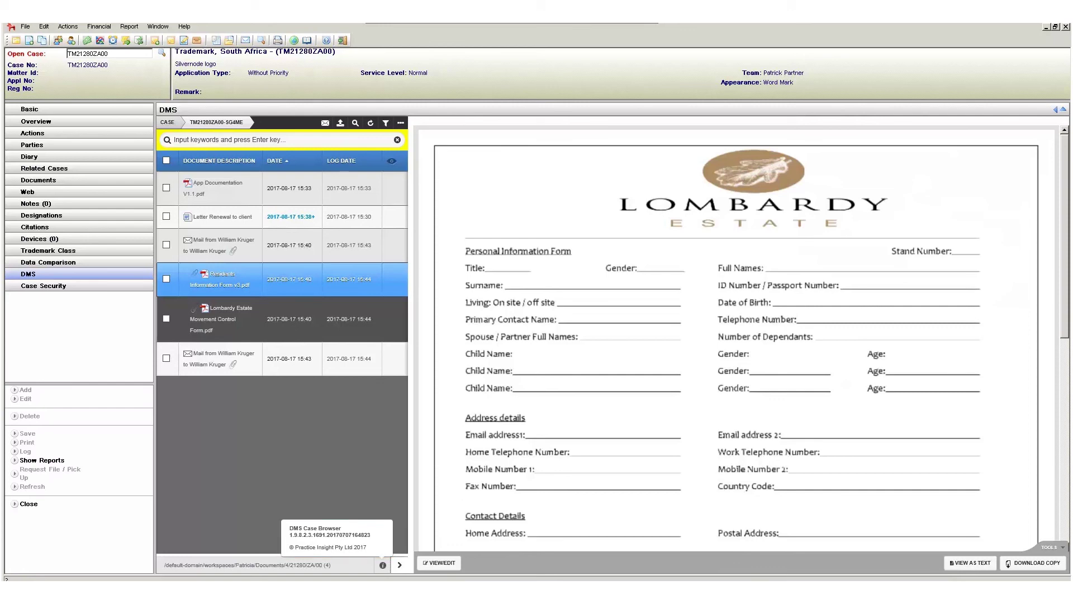
# Close the DMS Case Browser version popup by clicking the empty document grid.
pyautogui.click(273, 433)
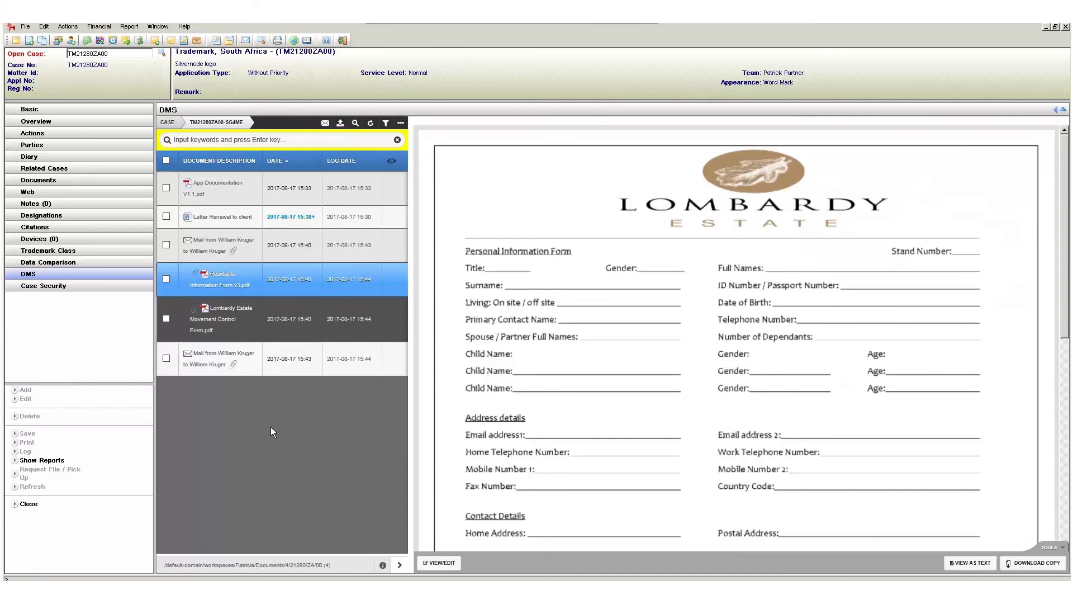
# Open the Upload files dialog for file selection and set its category to Claims.
pyautogui.click(343, 127)
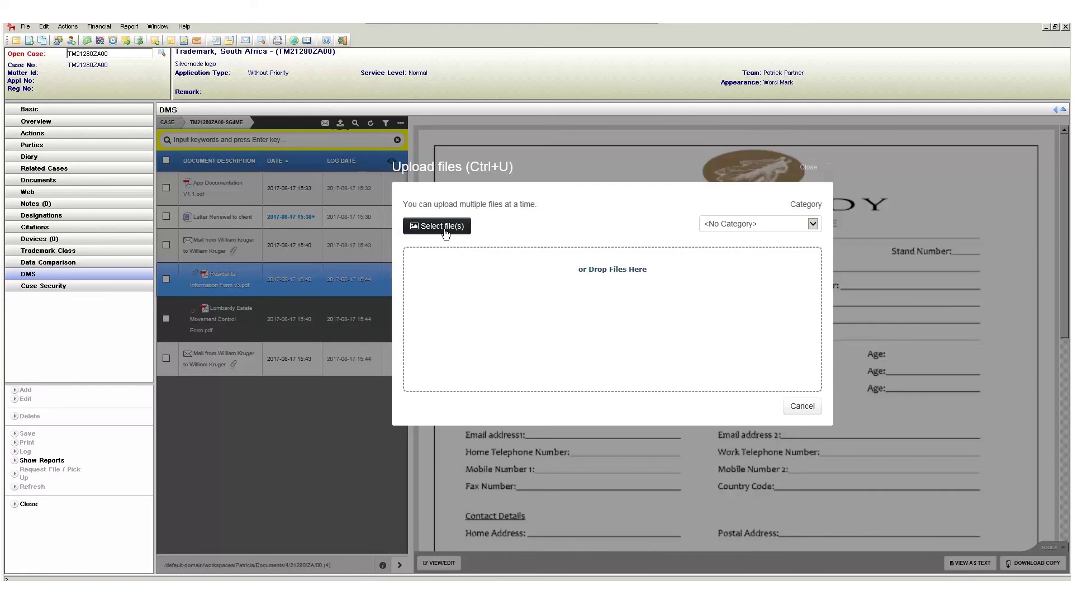
pyautogui.click(446, 232)
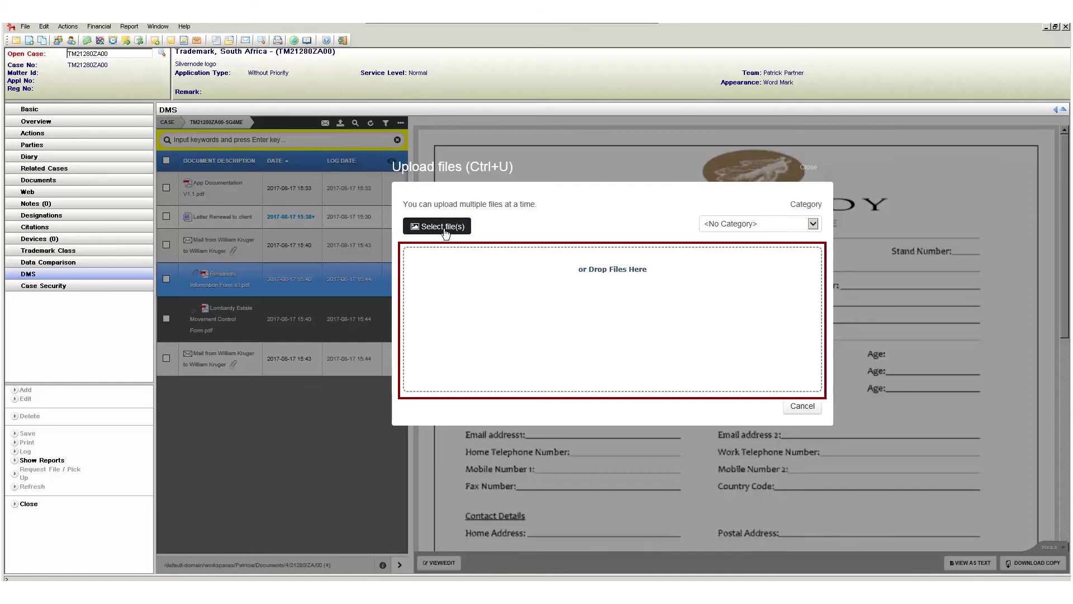
pyautogui.click(813, 224)
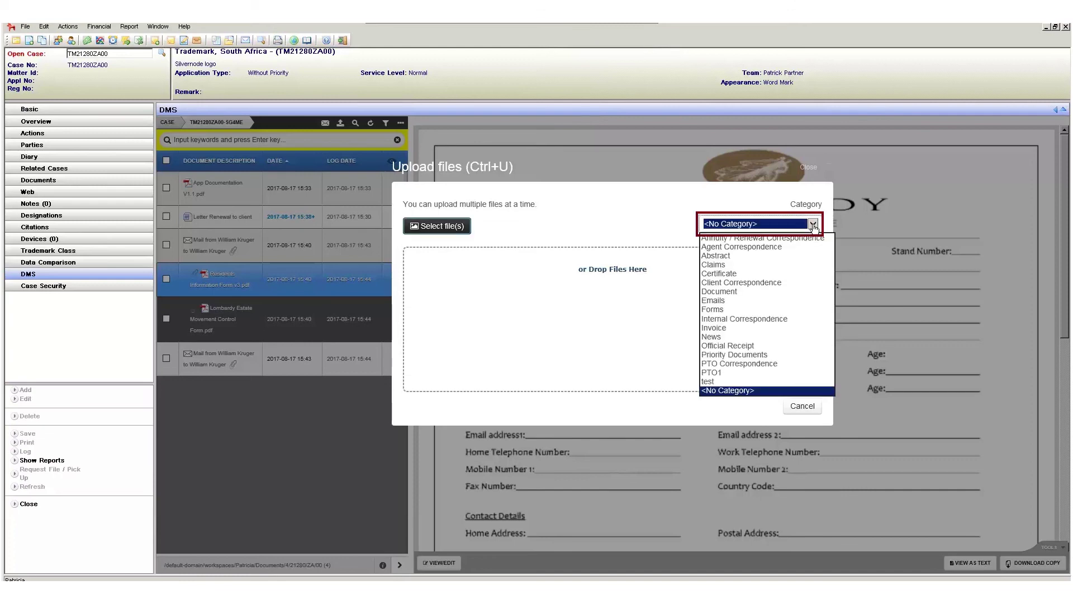
pyautogui.click(721, 265)
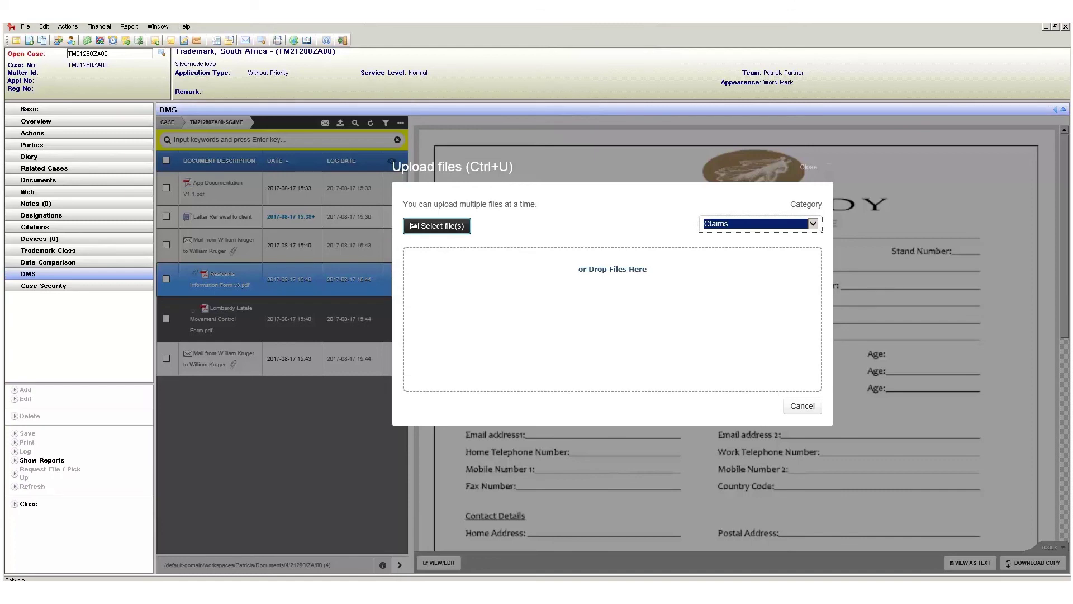
# Cancel the upload and run a full-text keyword search for EDMS.
pyautogui.press('Escape')
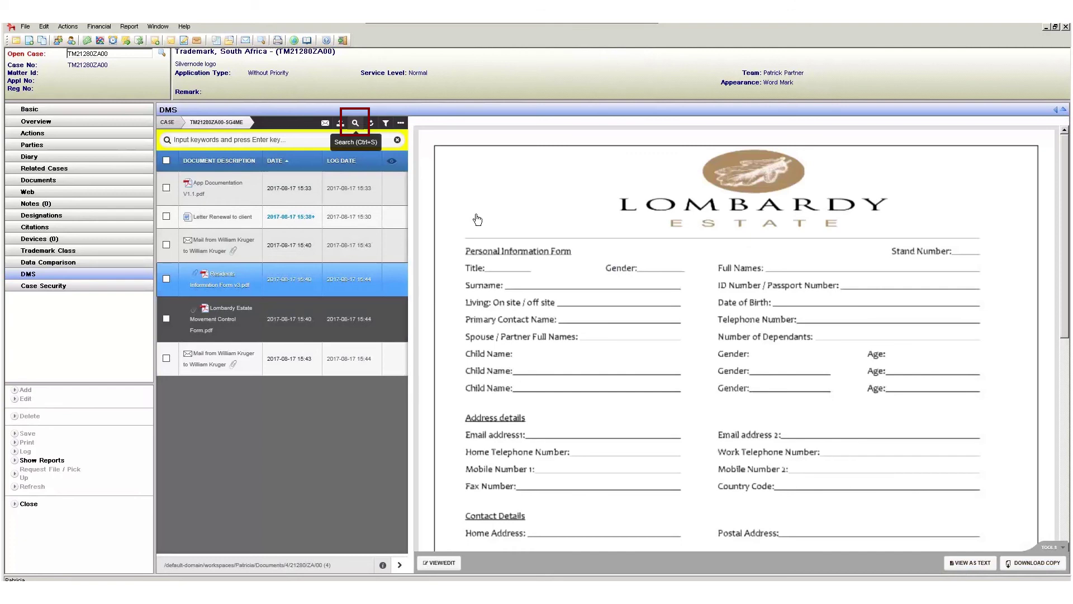
pyautogui.hotkey('ctrl', 's')
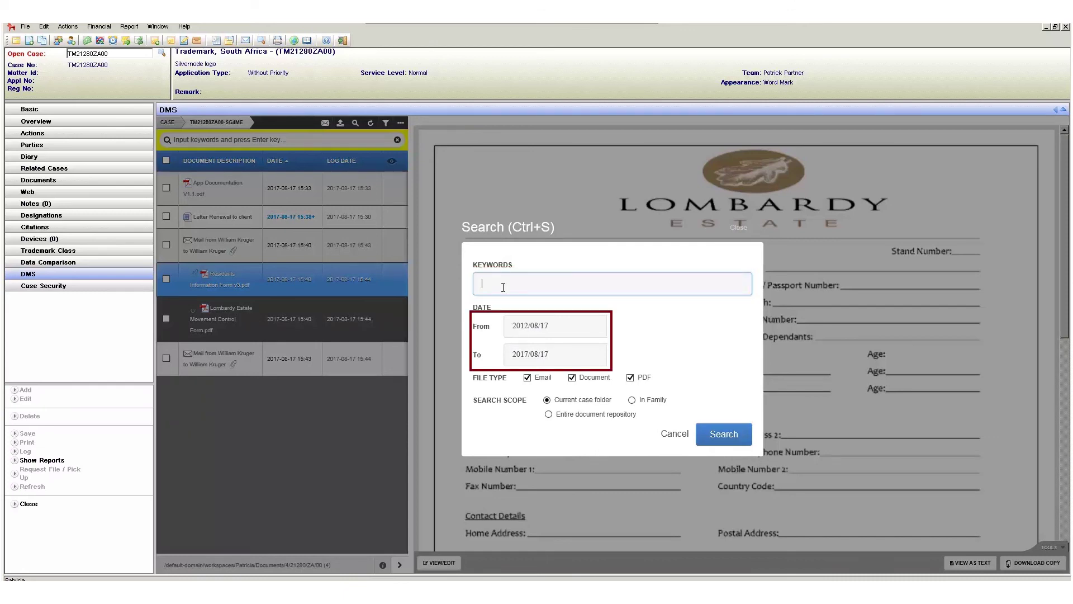
pyautogui.write('EDMS')
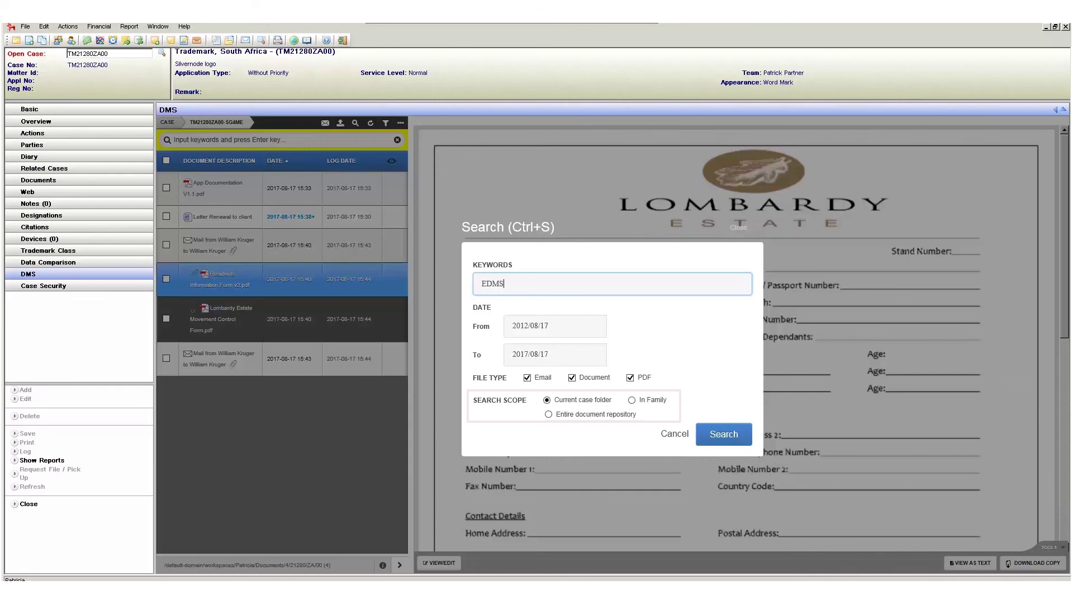
pyautogui.click(723, 434)
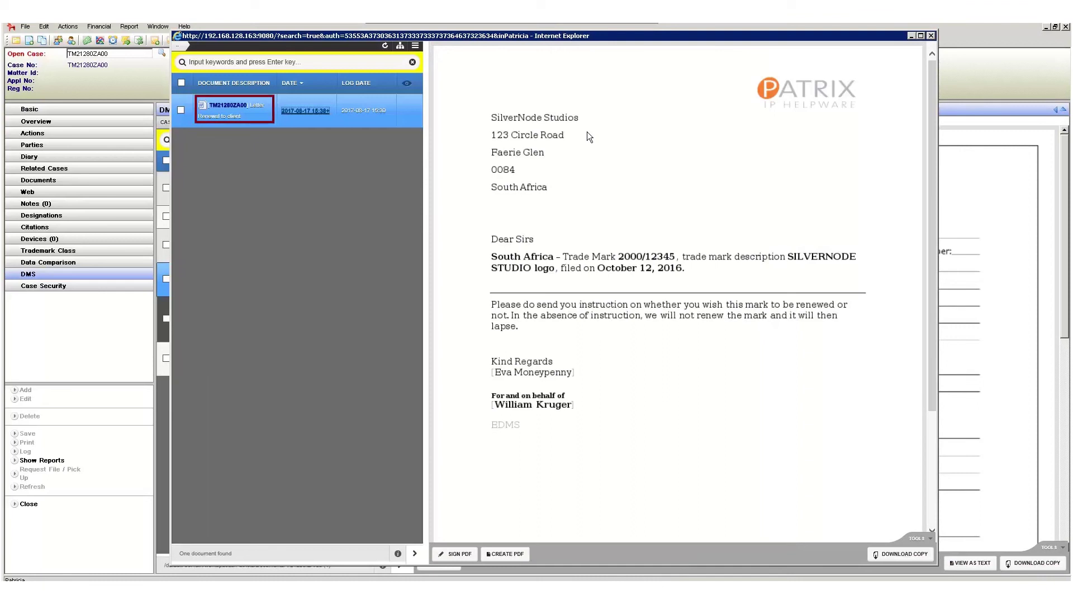
# Close the search results, refresh the list to four documents, filter for EDMS, then clear it.
pyautogui.click(931, 35)
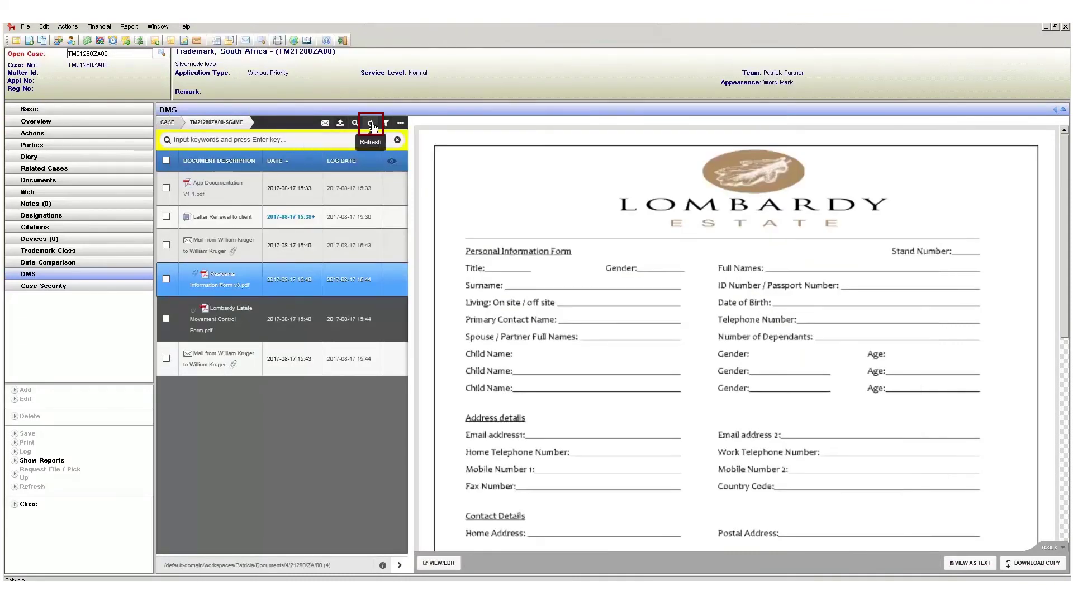
pyautogui.click(372, 127)
pyautogui.click(386, 124)
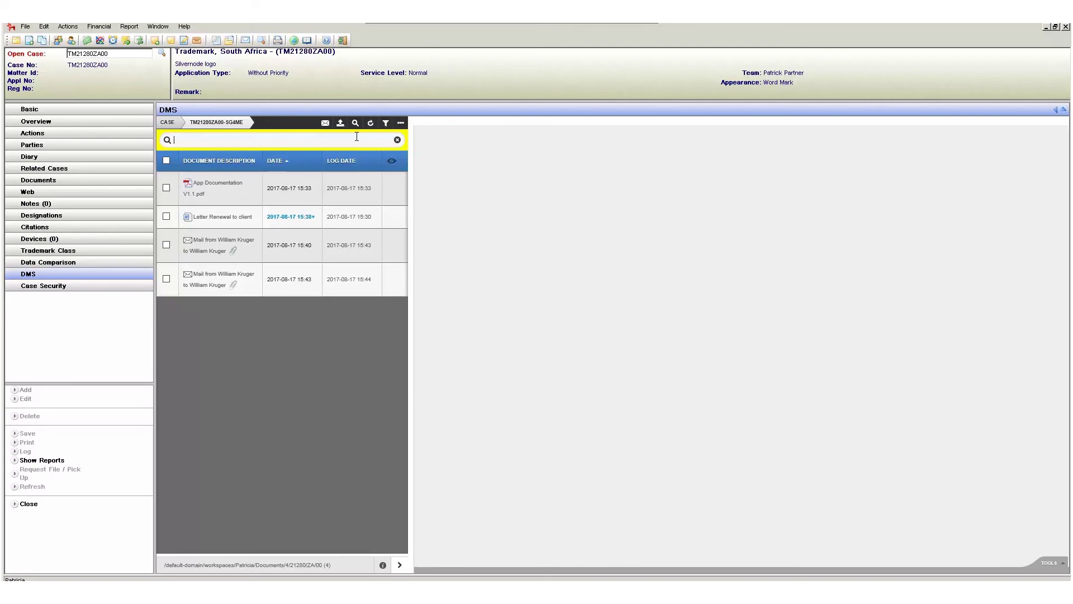
pyautogui.write('EDMS')
pyautogui.press('Return')
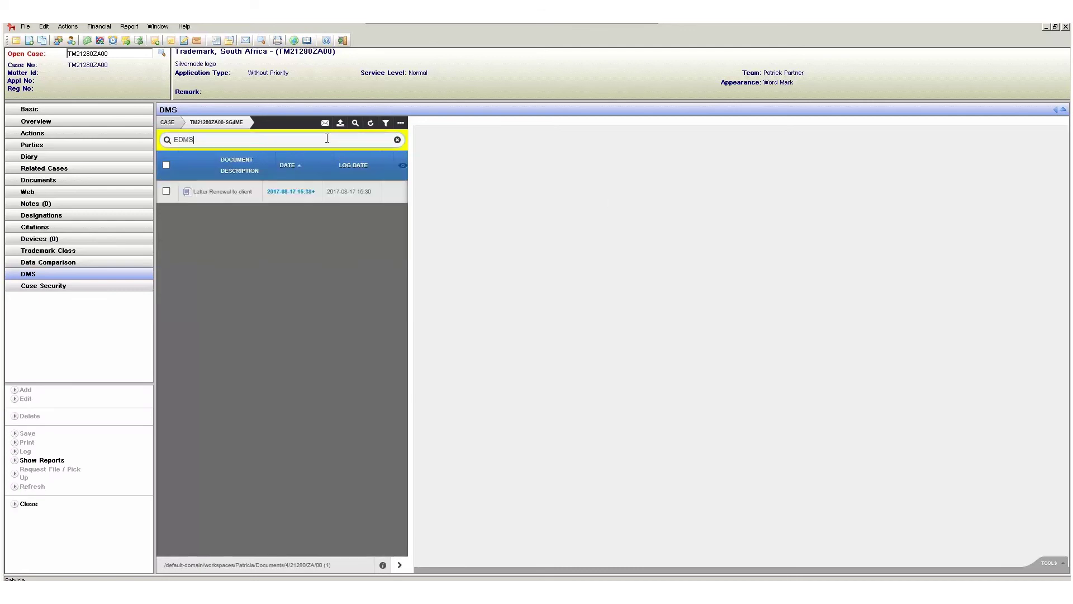
pyautogui.click(374, 184)
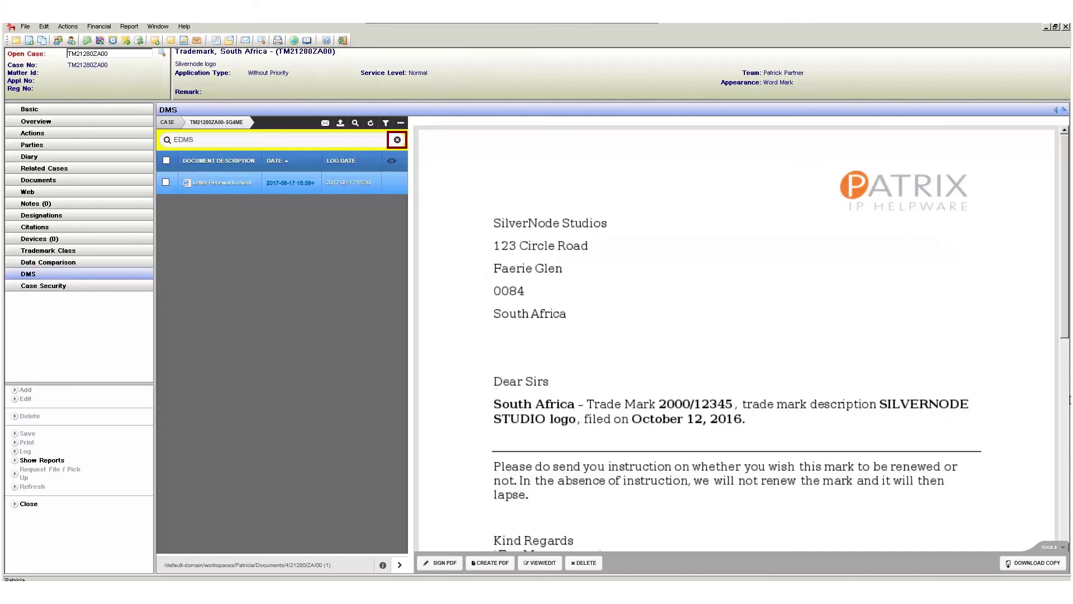
# Switch the document list to the category tree view and collapse the Document group.
pyautogui.click(400, 123)
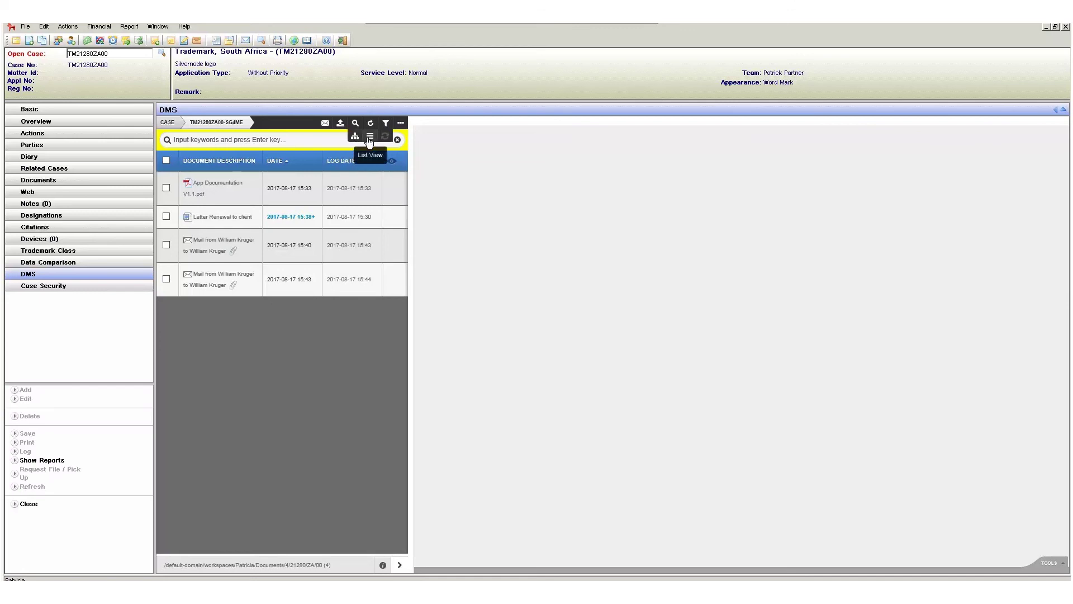
pyautogui.click(370, 138)
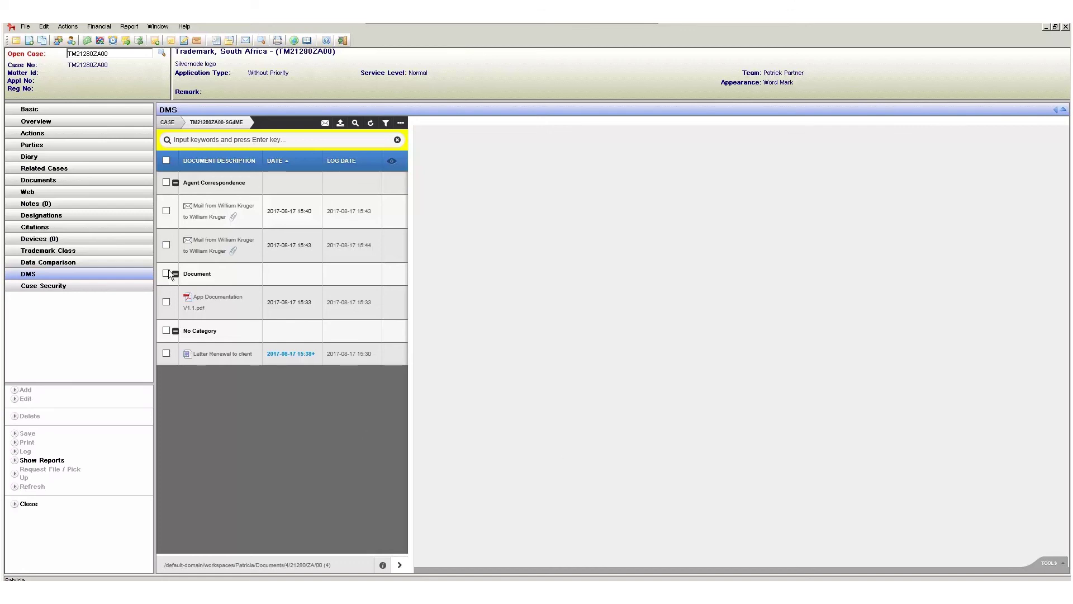
pyautogui.click(175, 183)
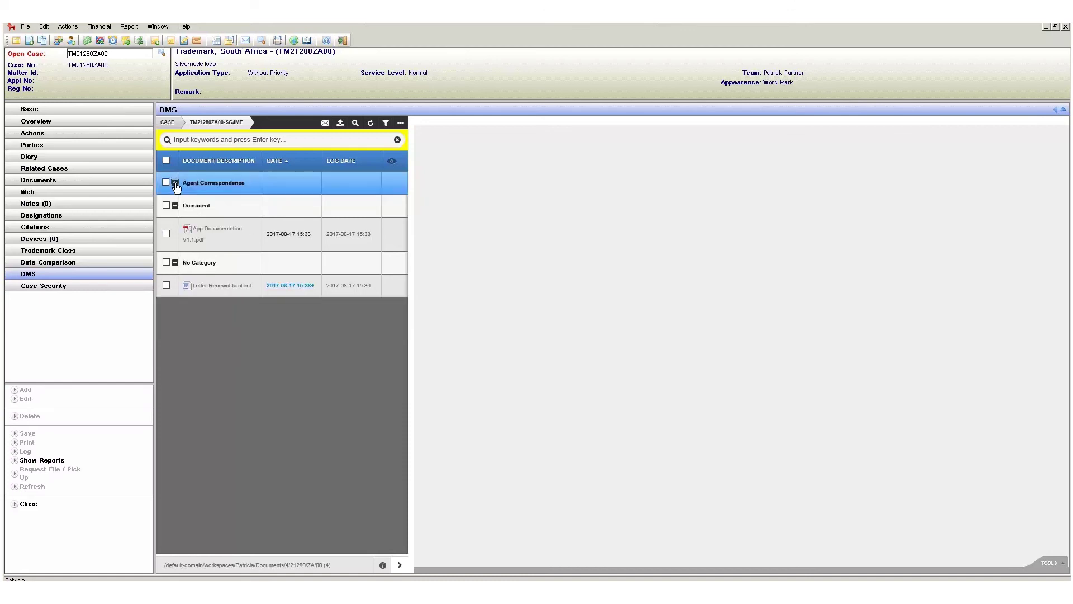
pyautogui.click(175, 183)
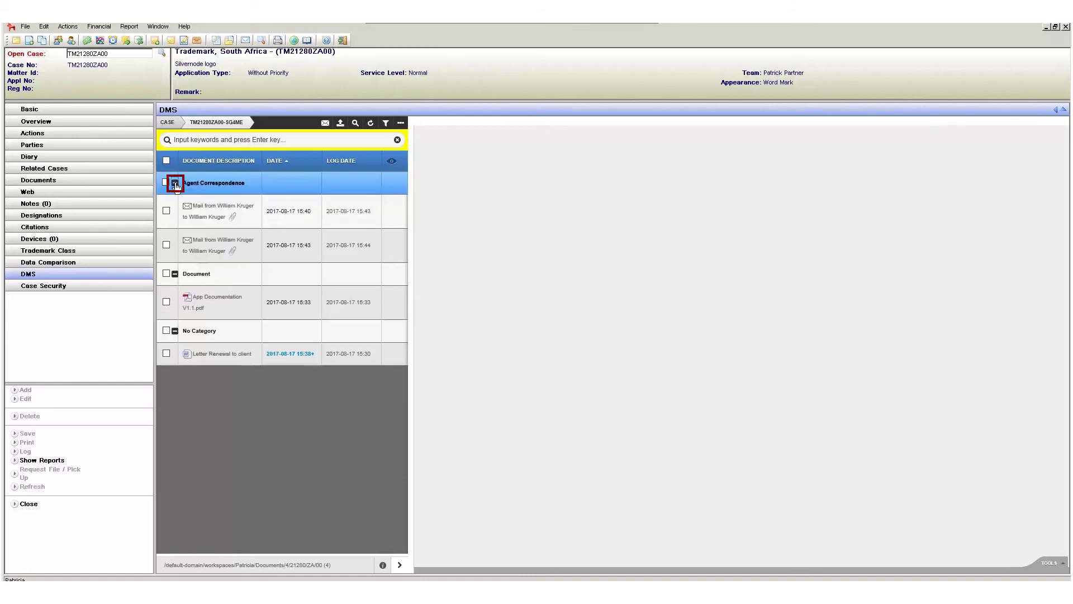
pyautogui.click(175, 274)
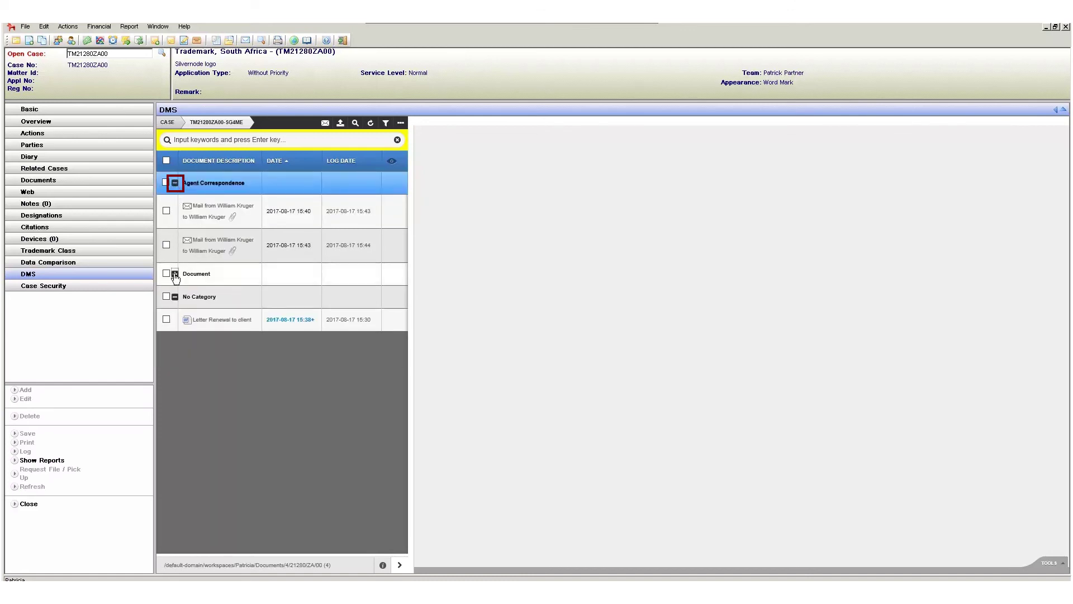